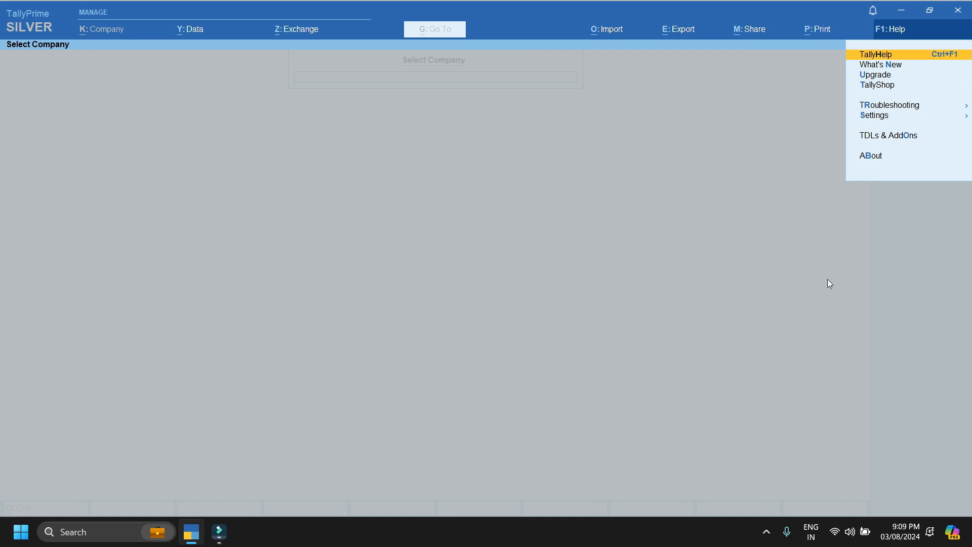
pyautogui.press('Escape')
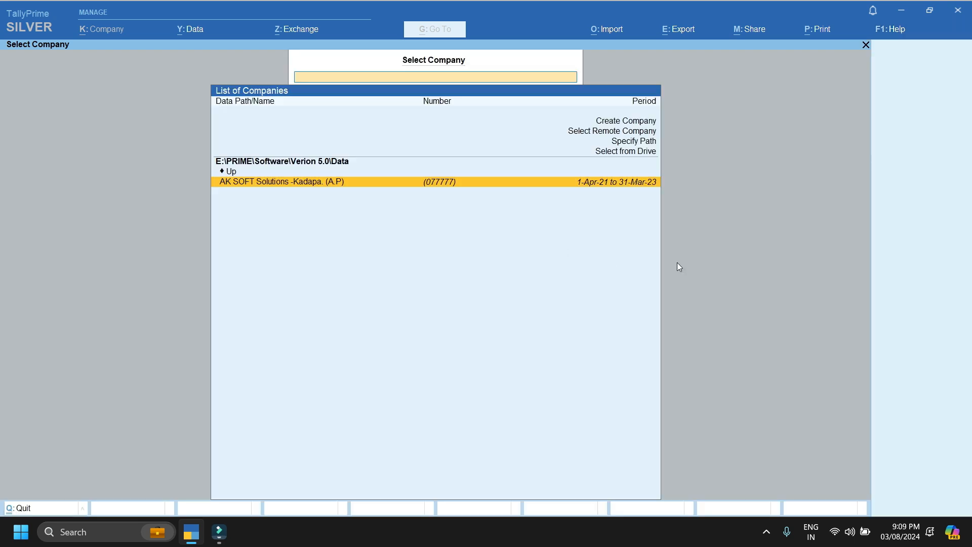
pyautogui.press('Escape')
pyautogui.press('Escape')
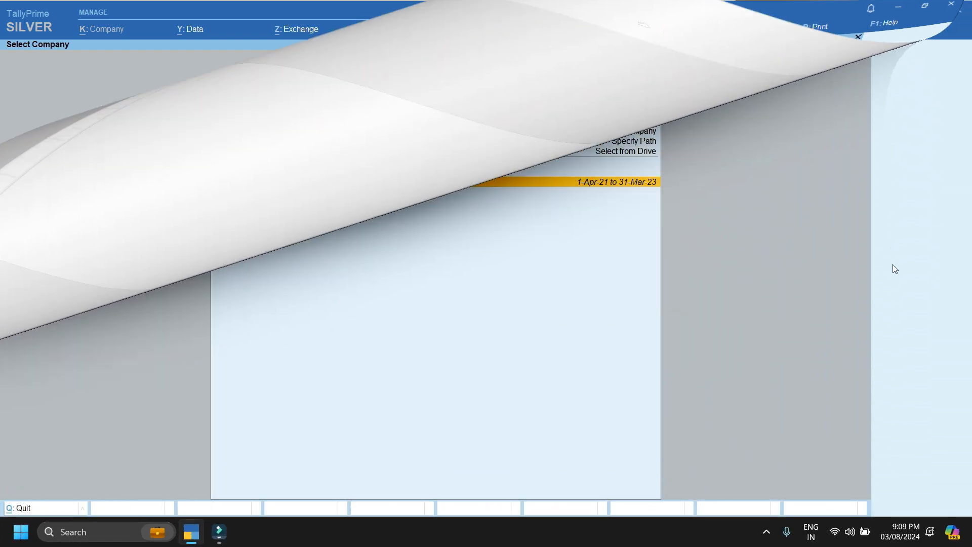
pyautogui.press('Escape')
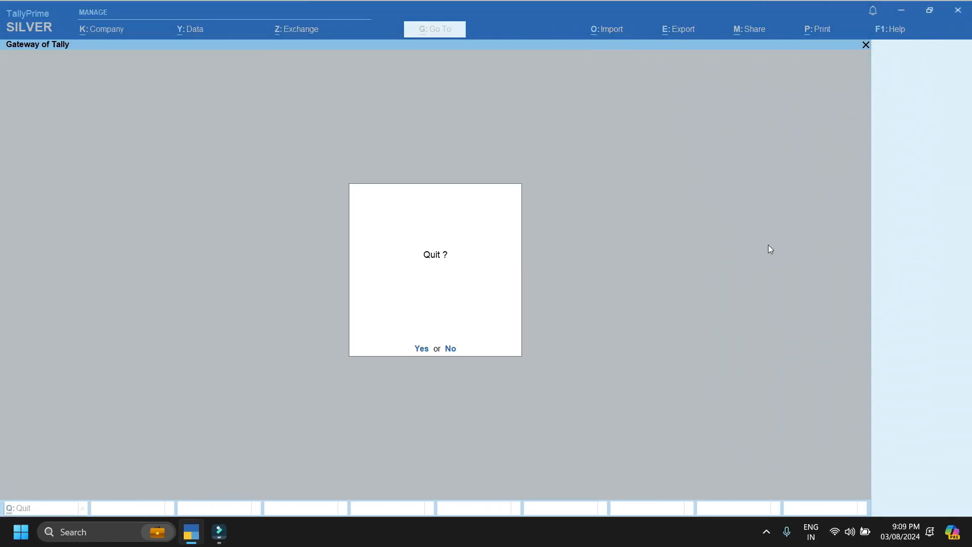
pyautogui.press('Escape')
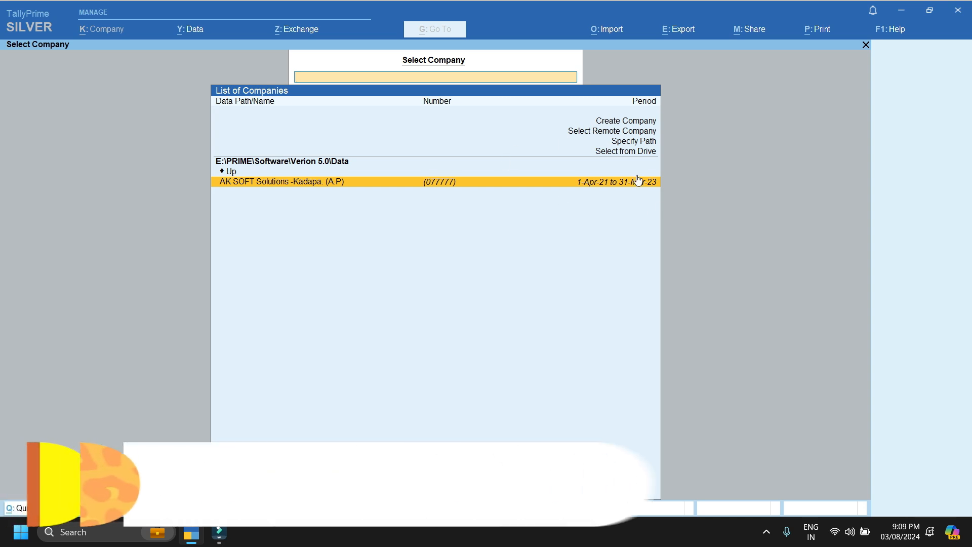
# Step: Examine the product release and license administrator details in the program's About information
pyautogui.click(892, 32)
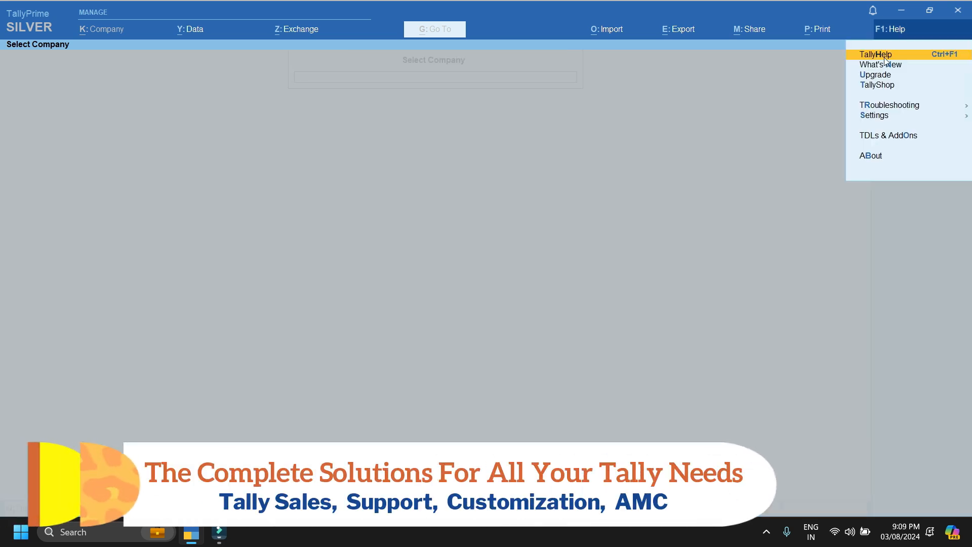
pyautogui.click(871, 159)
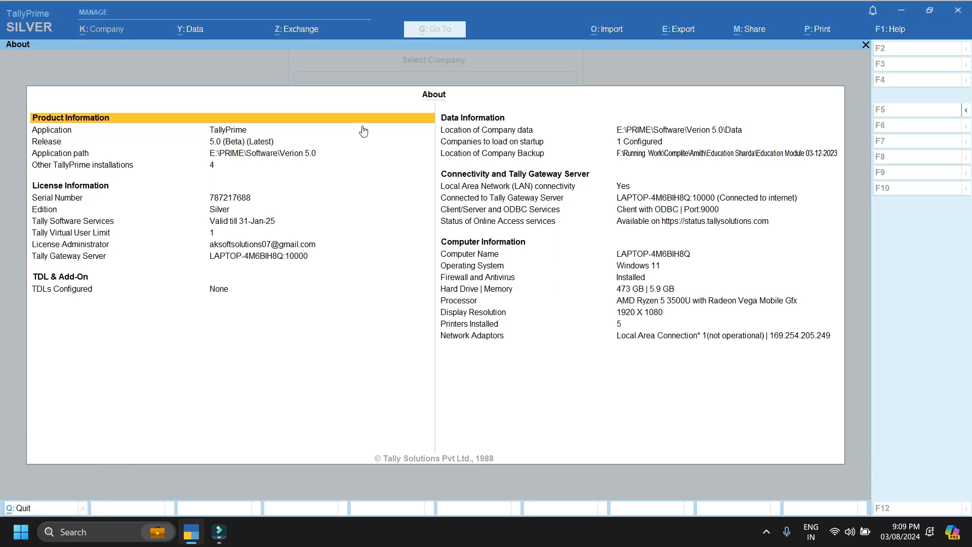
pyautogui.click(239, 143)
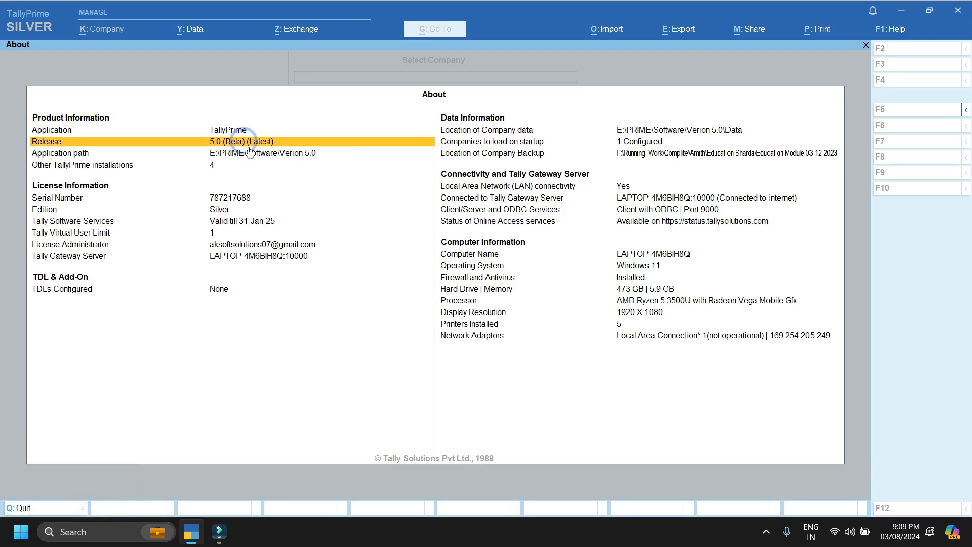
pyautogui.click(253, 245)
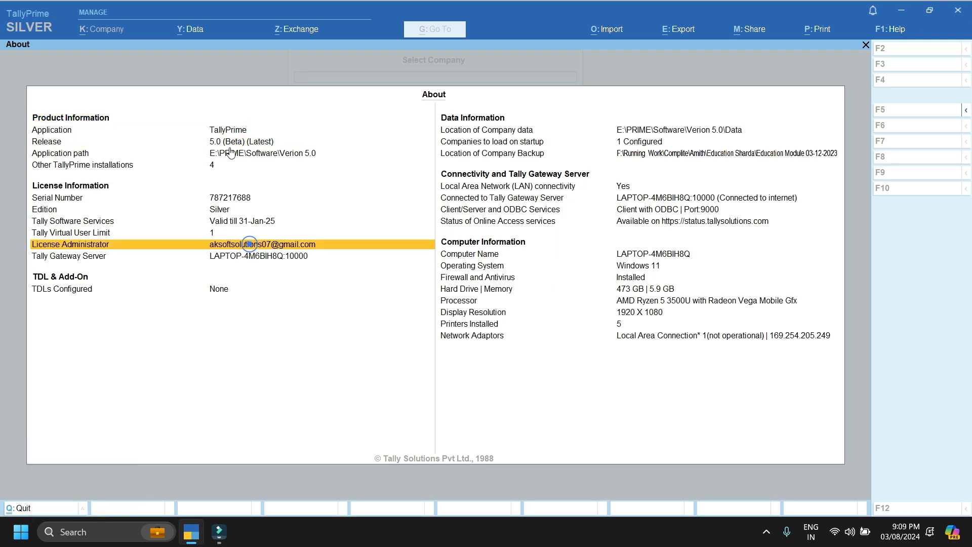
pyautogui.click(234, 143)
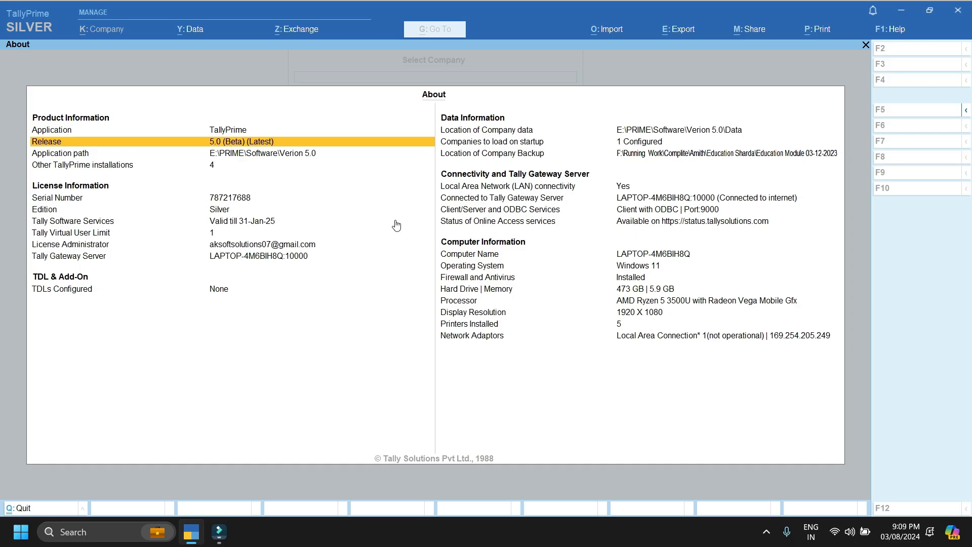
pyautogui.press('Escape')
# Step: Load the company AK SOFT Solutions -Kadapa and start a new ledger named AK SOFT SOLUTIONS -KADAPA under Sundry Debtors
pyautogui.press('Return')
pyautogui.press('Return')
pyautogui.press('Down')
pyautogui.press('Return')
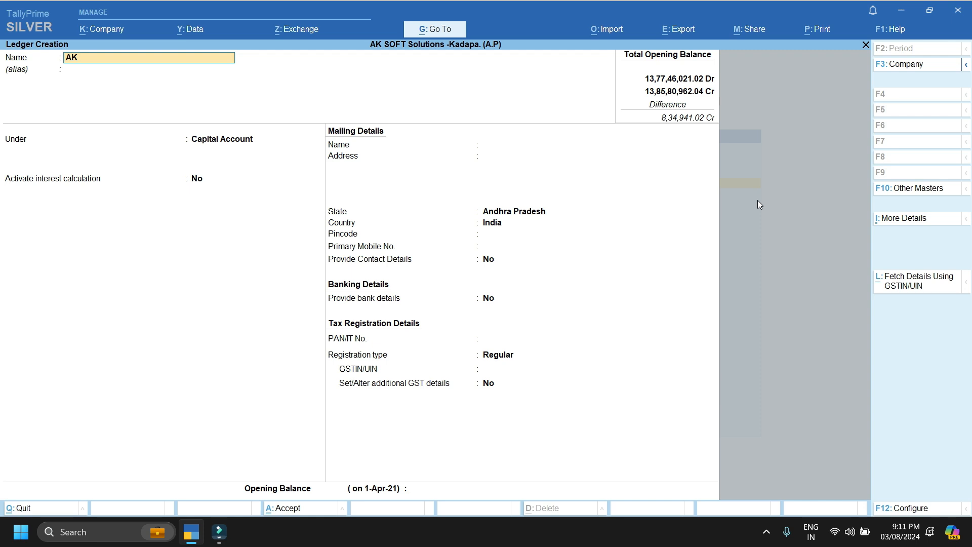
pyautogui.write('AK S')
# Step: Fetch the new ledger's party details using the GSTIN copied from the sticky note
pyautogui.hotkey('ctrl', 'l')
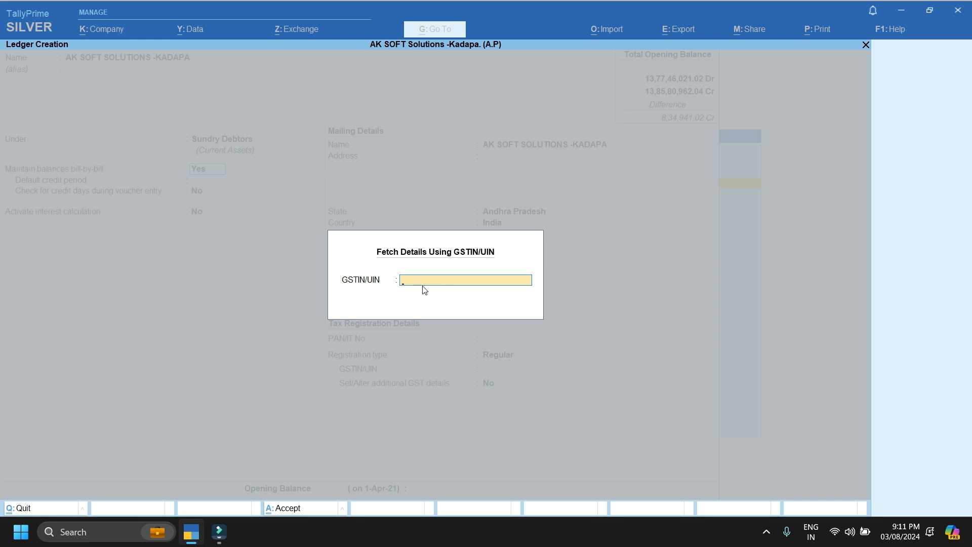
pyautogui.click(81, 532)
pyautogui.click(85, 195)
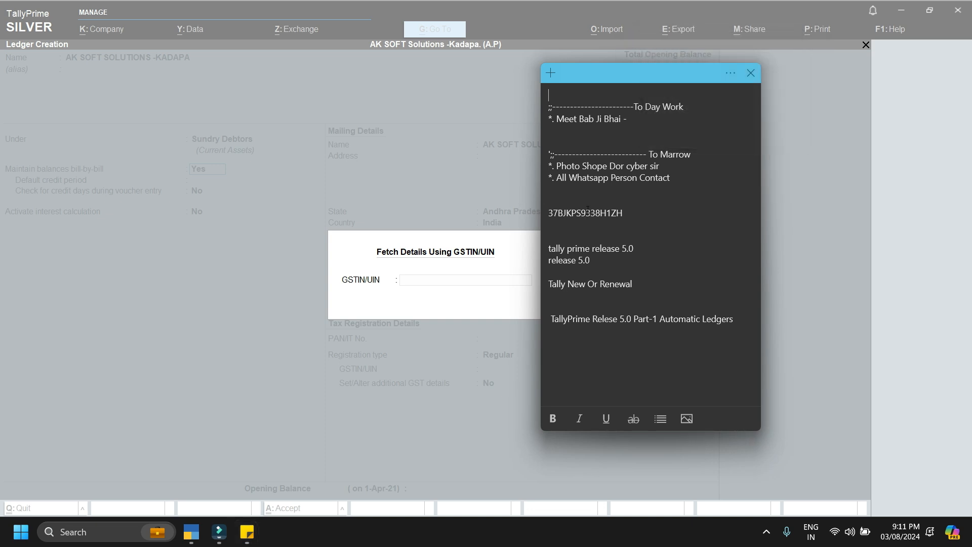
pyautogui.doubleClick(585, 212)
pyautogui.hotkey('ctrl', 'c')
pyautogui.click(247, 159)
pyautogui.hotkey('ctrl', 'v')
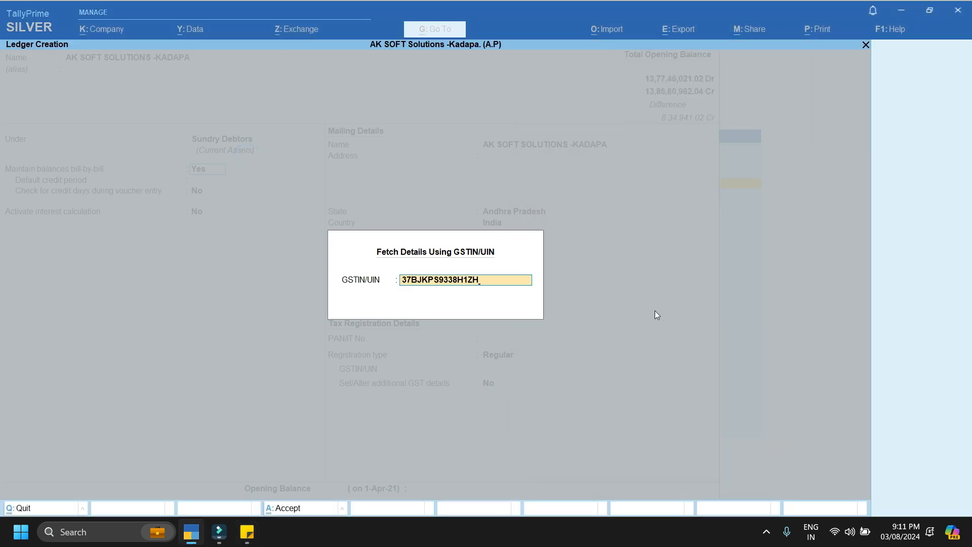
pyautogui.press('Return')
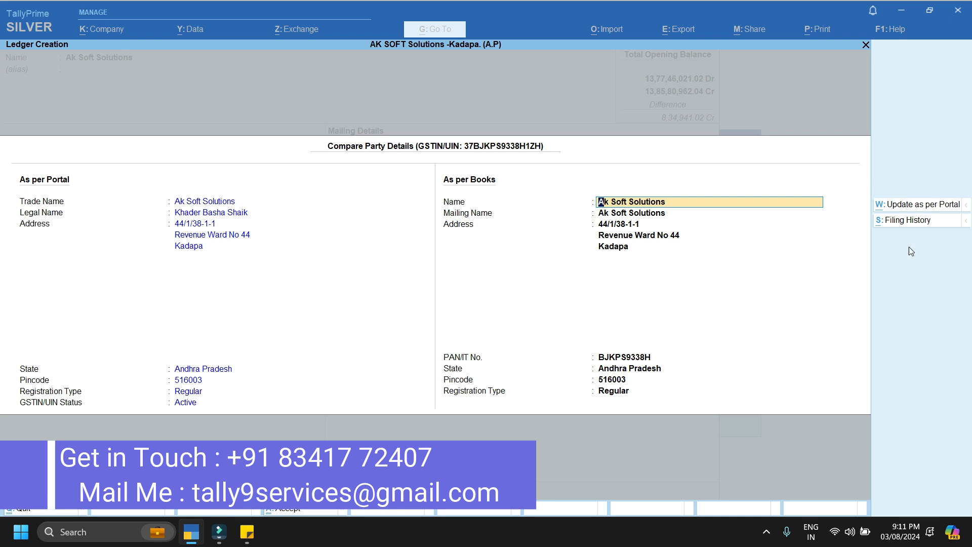
# Step: Update the party details as per the portal, accept them and save the Ak Soft Solutions ledger
pyautogui.click(930, 207)
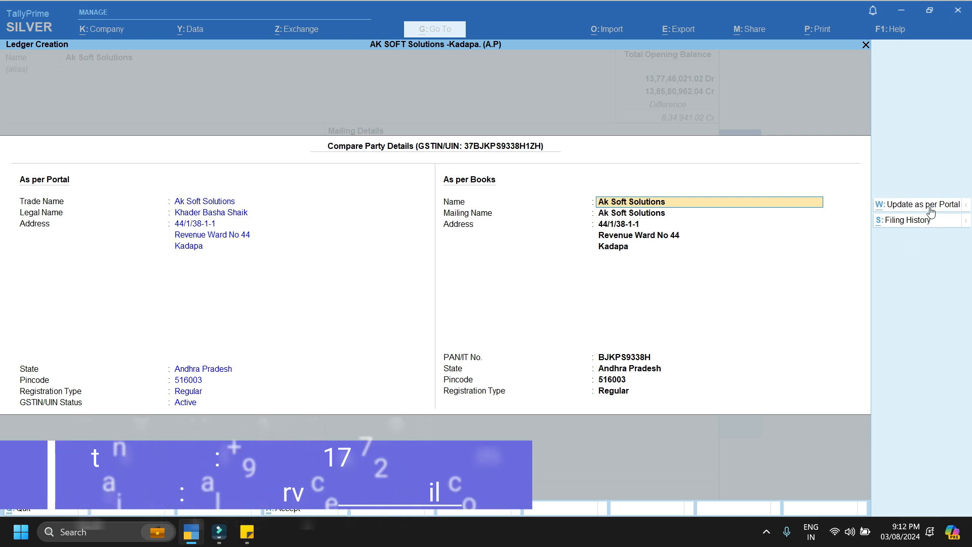
pyautogui.press('Return')
pyautogui.press('Return')
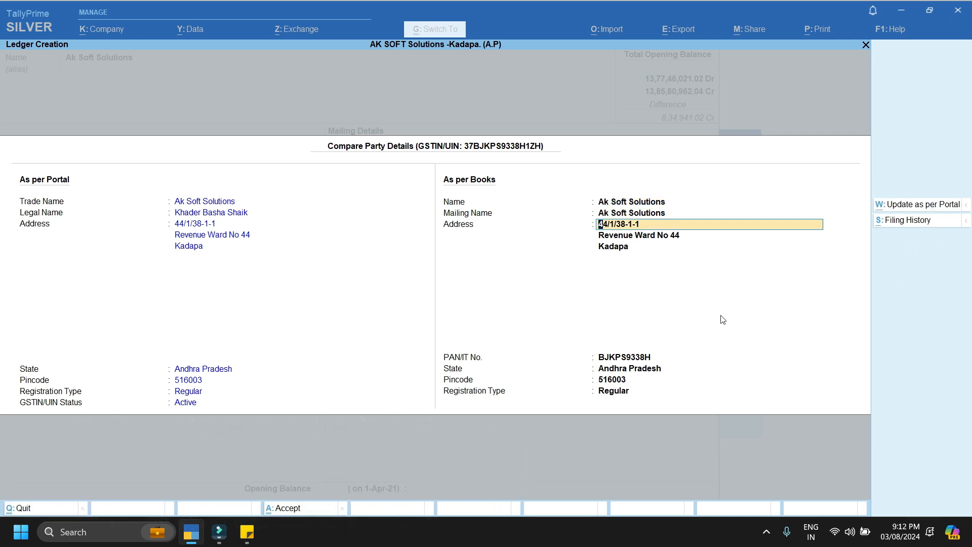
pyautogui.hotkey('ctrl', 'a')
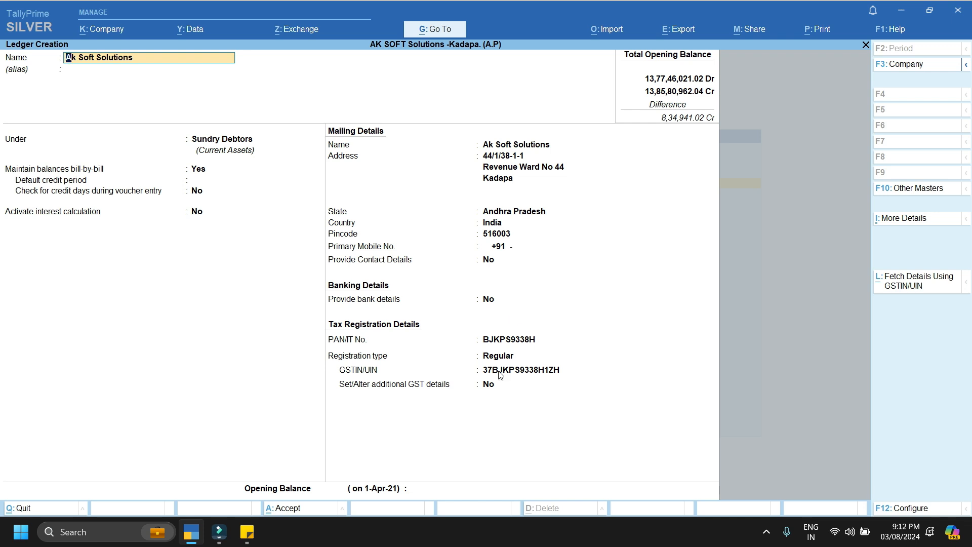
pyautogui.hotkey('ctrl', 'a')
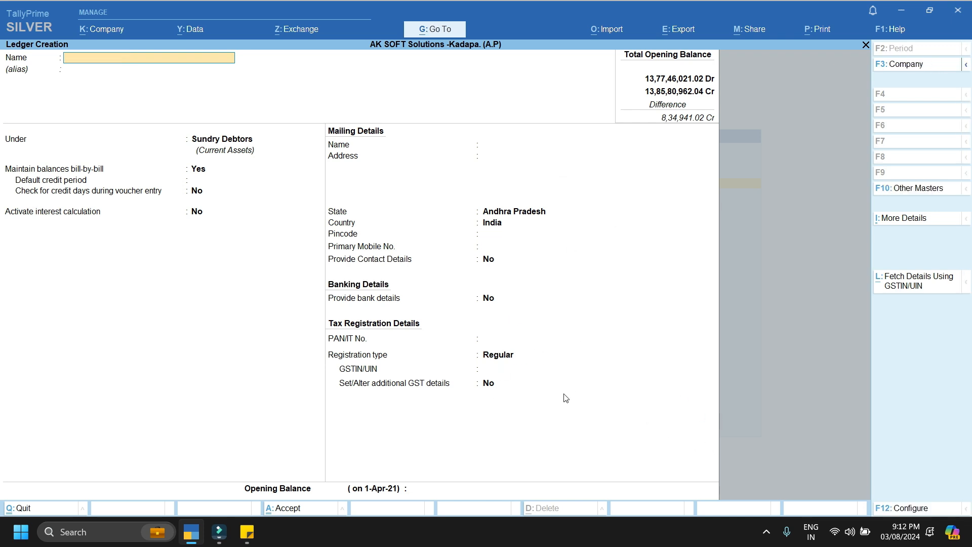
pyautogui.press('Escape')
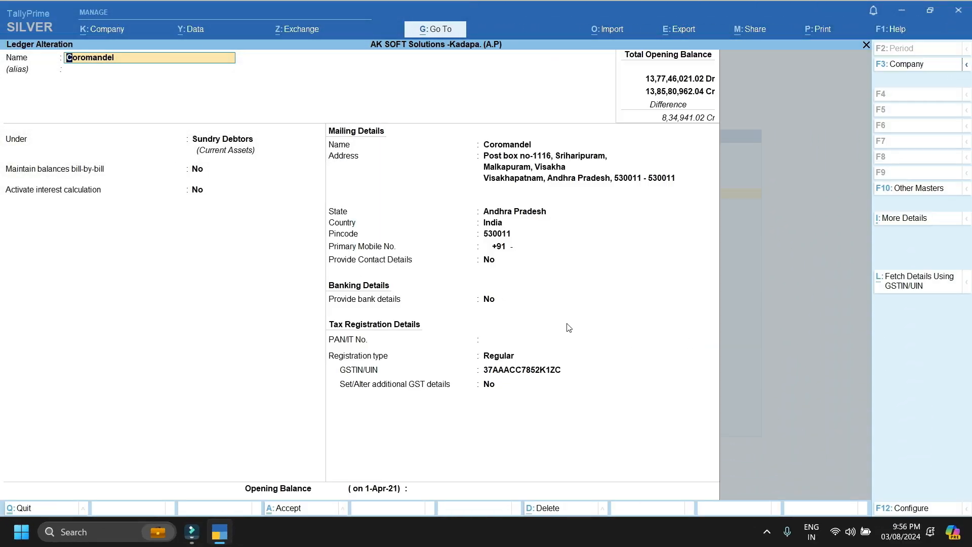
# Step: Fetch the Coromandel ledger's details using its existing GSTIN, update them as per the portal and save the ledger
pyautogui.click(904, 283)
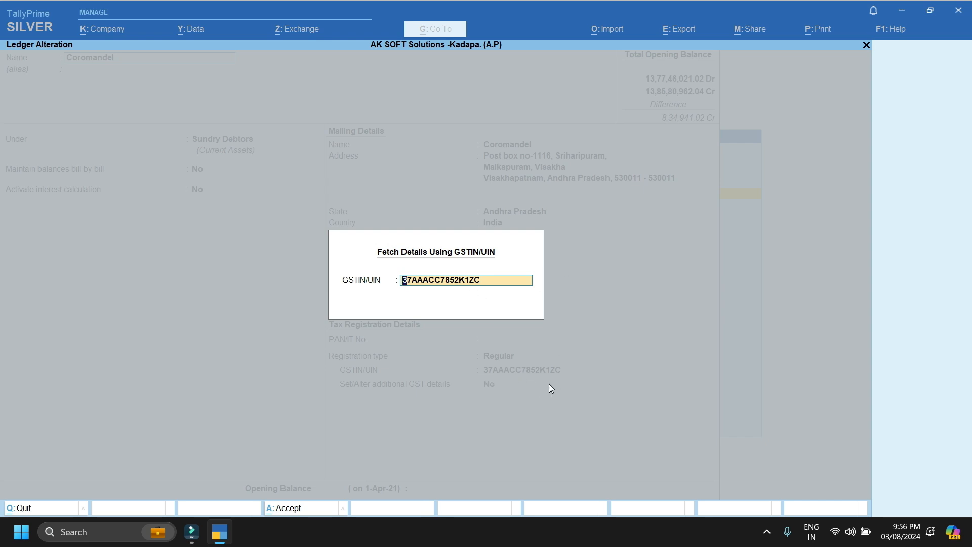
pyautogui.press('Return')
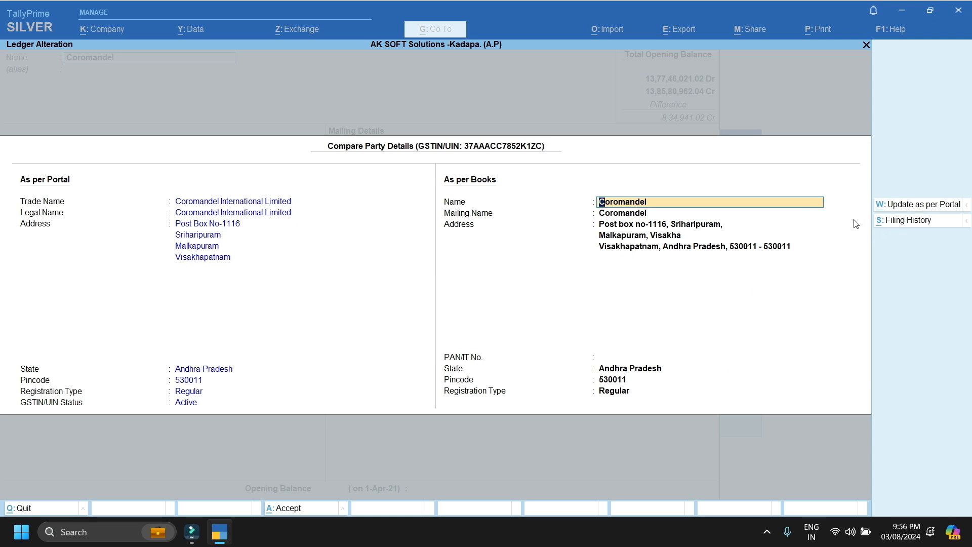
pyautogui.click(919, 211)
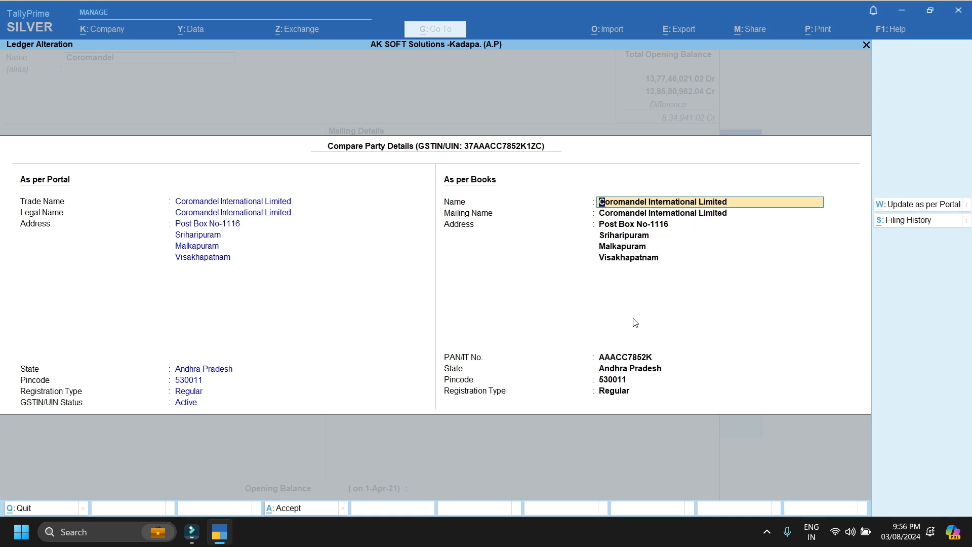
pyautogui.hotkey('ctrl', 'a')
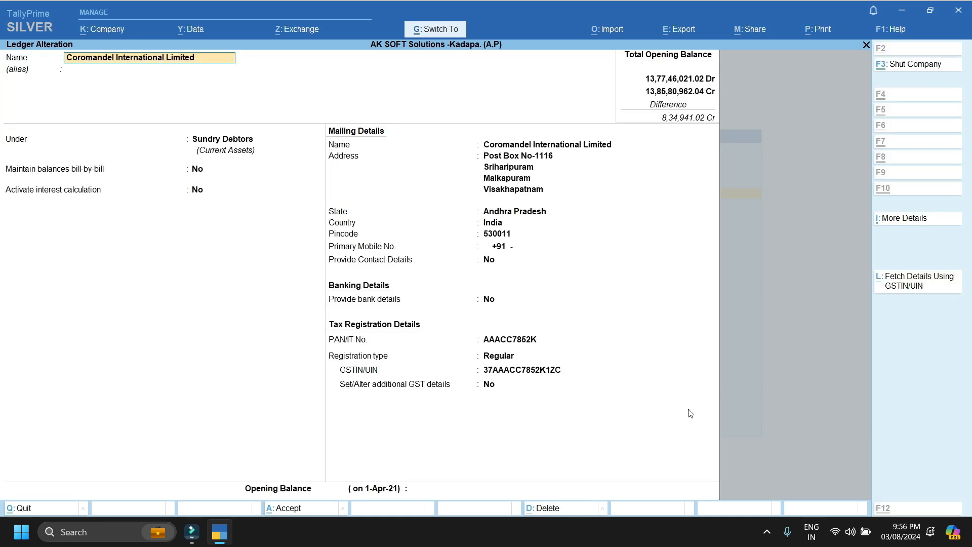
pyautogui.hotkey('ctrl', 'a')
pyautogui.press('Escape')
pyautogui.press('Escape')
pyautogui.press('Escape')
pyautogui.press('Escape')
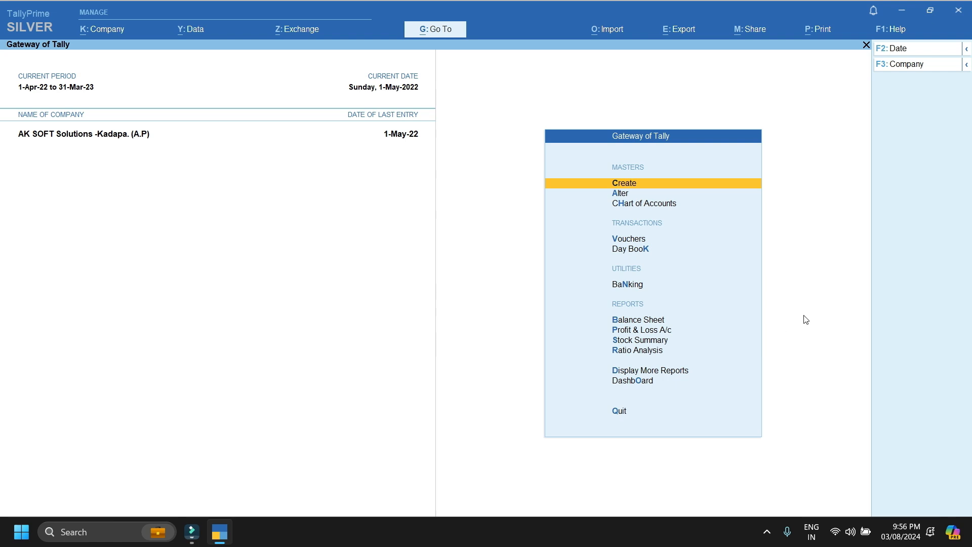
# Step: Open the GST Reports within the statutory reports
pyautogui.press('Up')
pyautogui.press('Up')
pyautogui.press('Up')
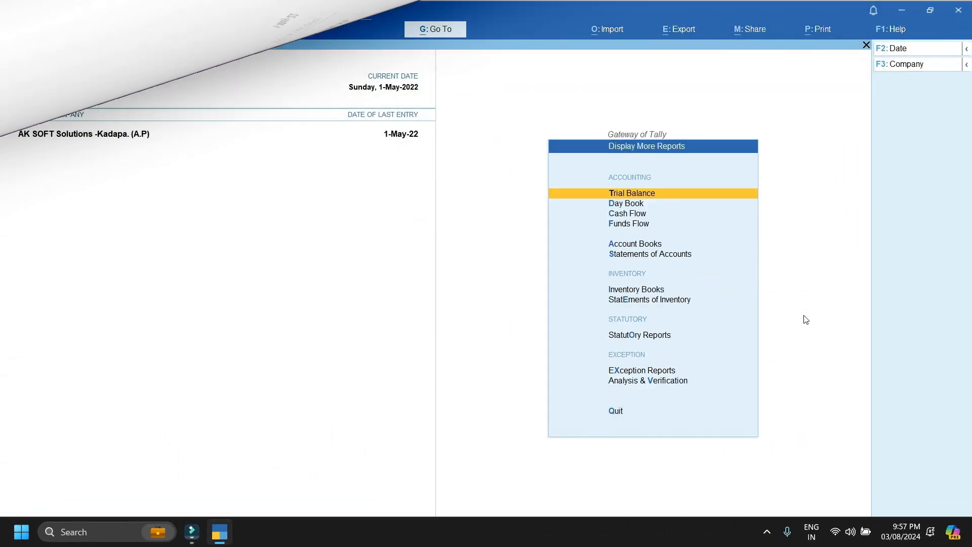
pyautogui.press('Up')
pyautogui.press('Up')
pyautogui.press('Up')
pyautogui.press('Up')
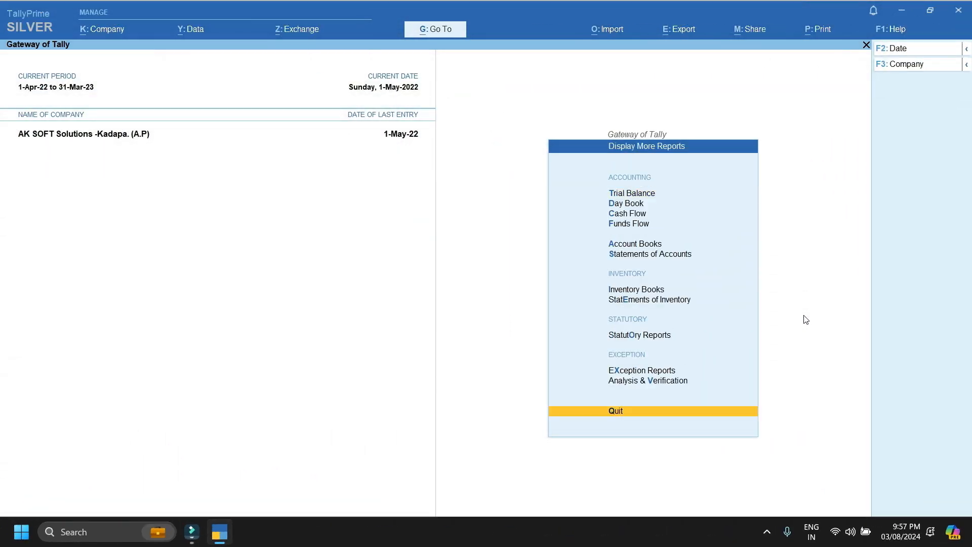
pyautogui.press('Return')
pyautogui.press('Down')
pyautogui.press('Up')
pyautogui.press('Return')
# Step: Open the GST utility for creating parties using GSTIN/UIN
pyautogui.press('Down')
pyautogui.press('Down')
pyautogui.press('Down')
pyautogui.press('Down')
pyautogui.press('Down')
pyautogui.press('Down')
pyautogui.press('Down')
pyautogui.press('Down')
pyautogui.press('Down')
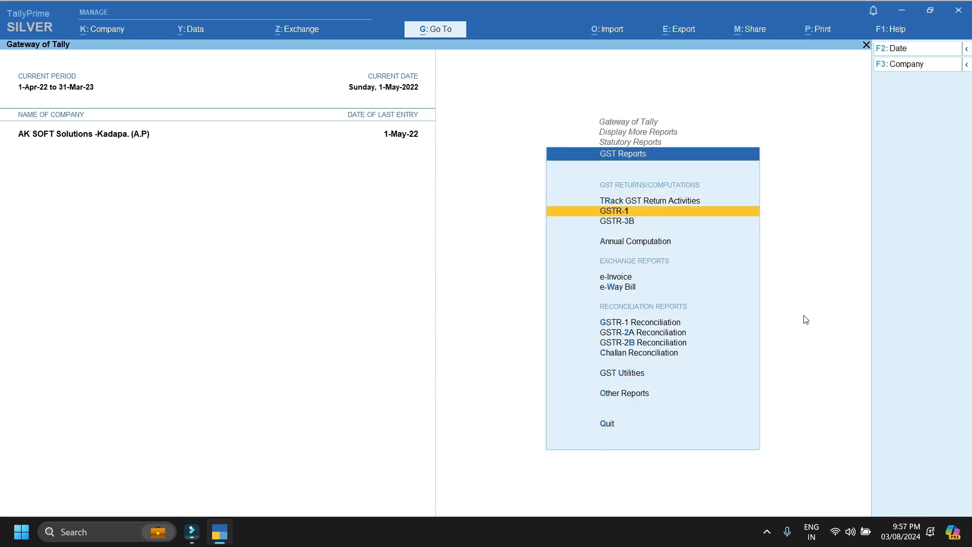
pyautogui.press('Down')
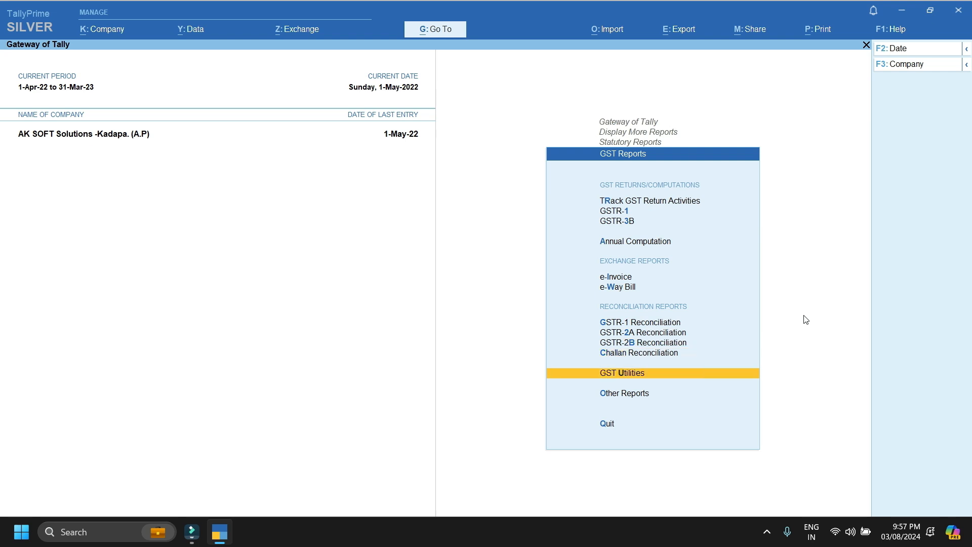
pyautogui.press('Return')
pyautogui.press('Down')
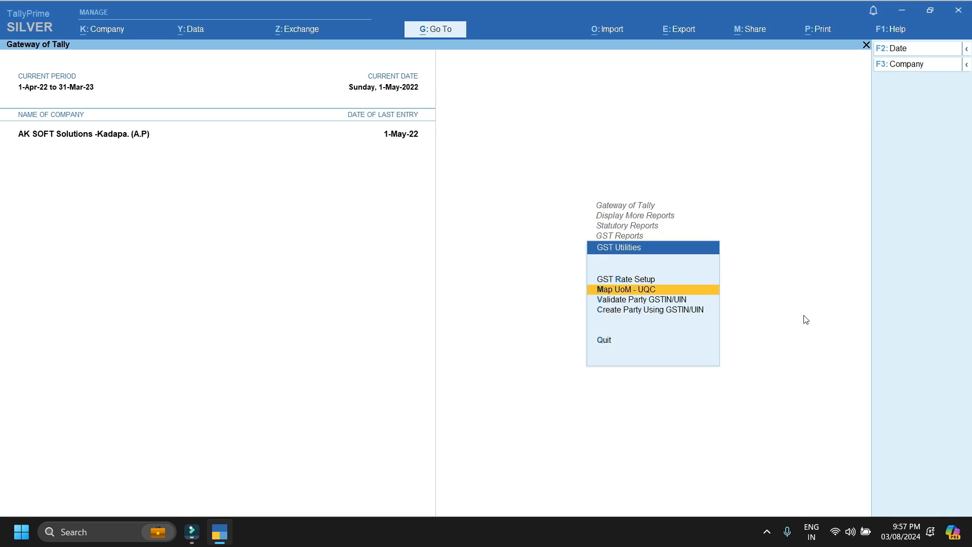
pyautogui.press('Down')
pyautogui.press('Down')
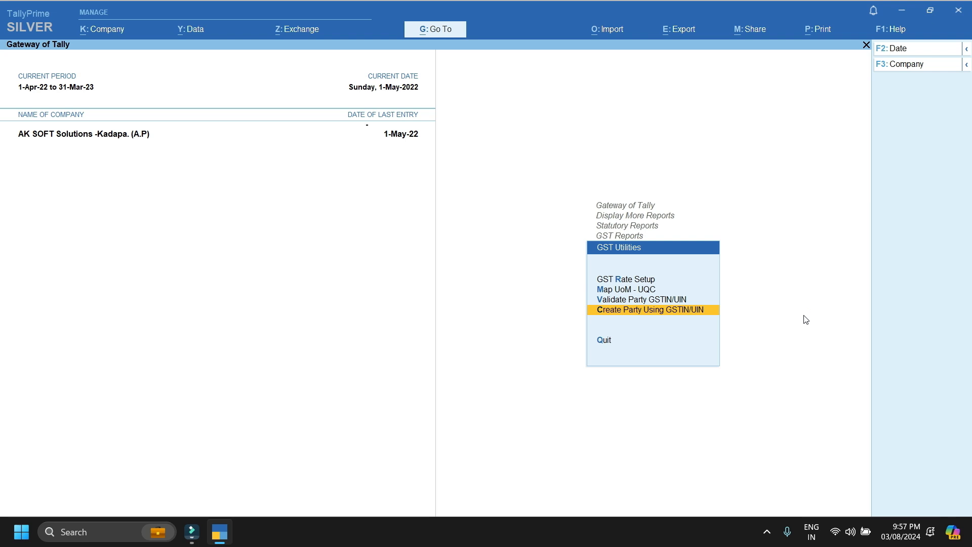
pyautogui.press('Return')
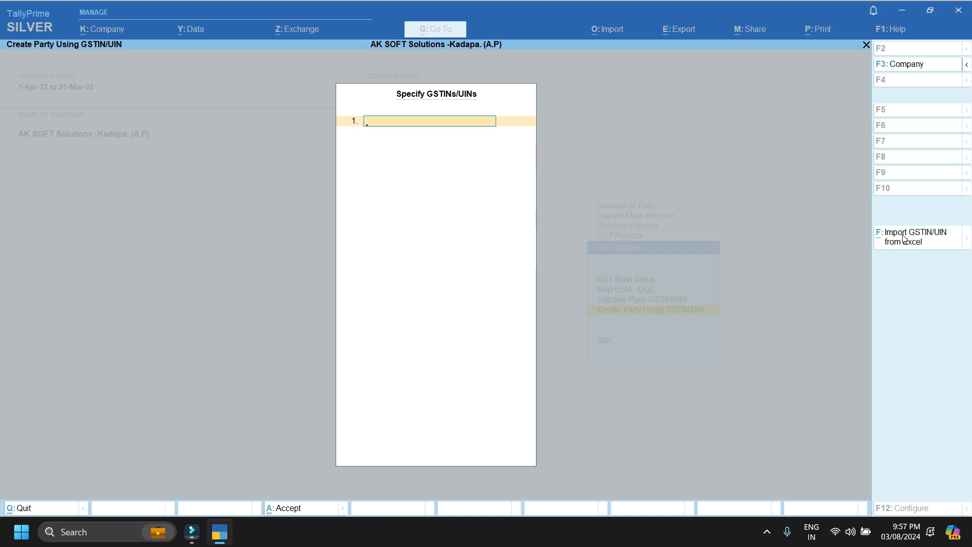
# Step: Start importing GSTINs/UINs from Excel and choose BULK GSTIN.xlsx from the Desktop folder as the file to import
pyautogui.click(891, 246)
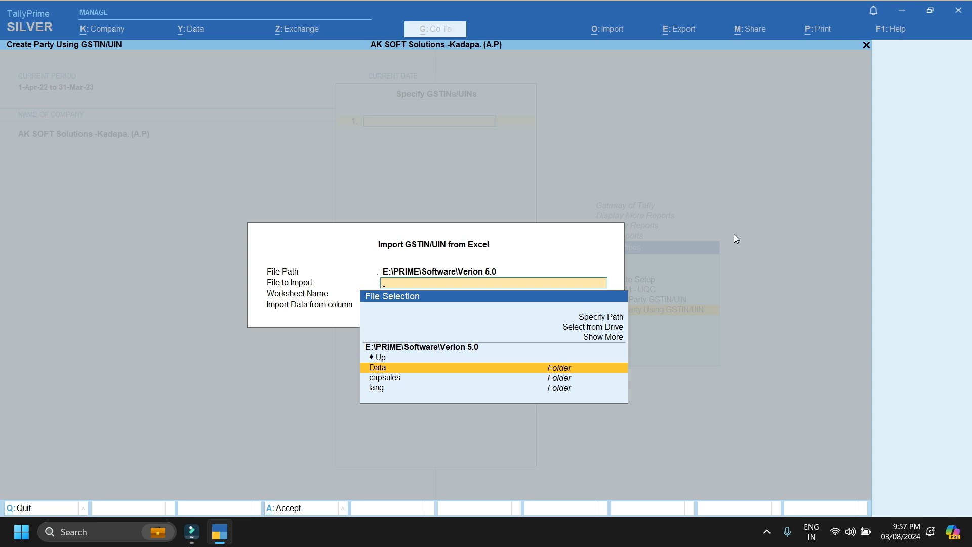
pyautogui.press('Up')
pyautogui.press('Return')
pyautogui.press('Return')
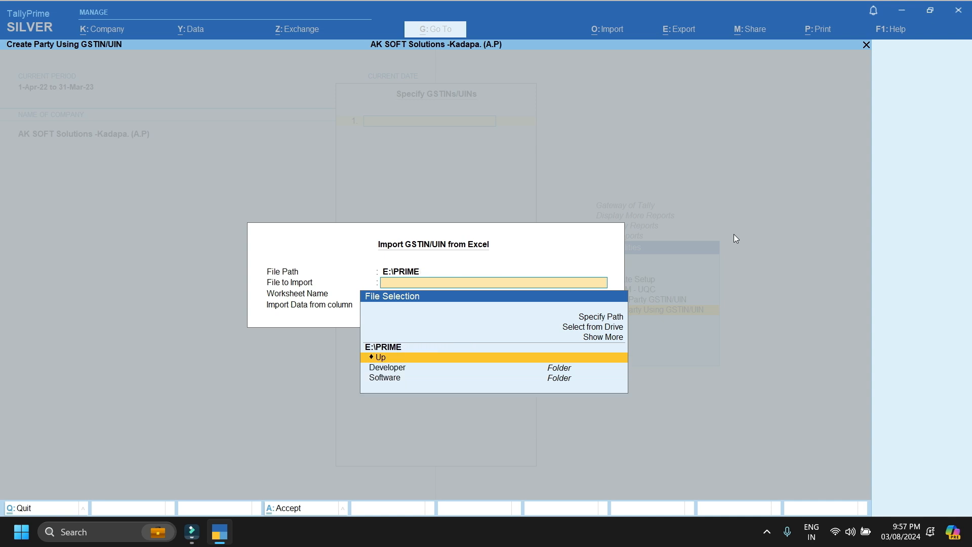
pyautogui.press('Return')
pyautogui.press('Return')
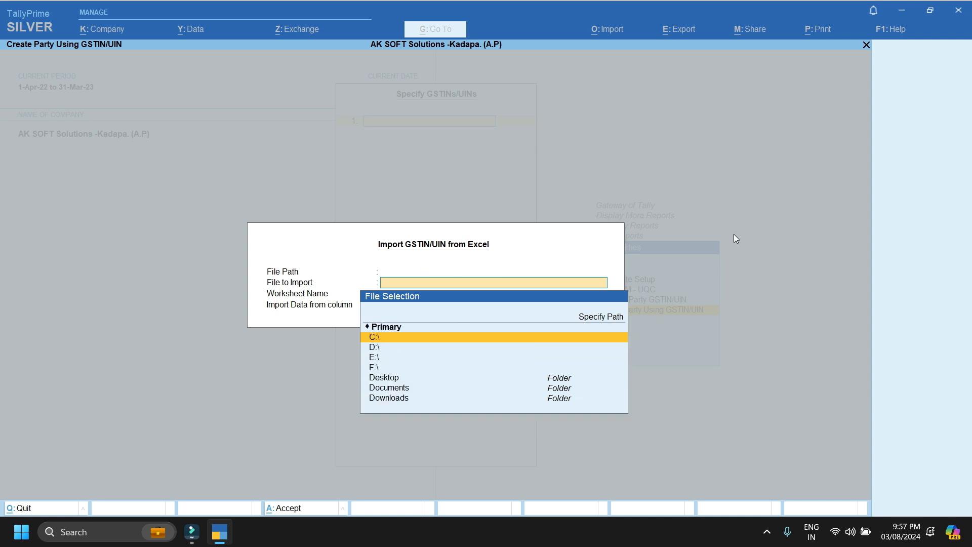
pyautogui.press('Down')
pyautogui.press('Down')
pyautogui.press('Down')
pyautogui.press('Down')
pyautogui.press('Return')
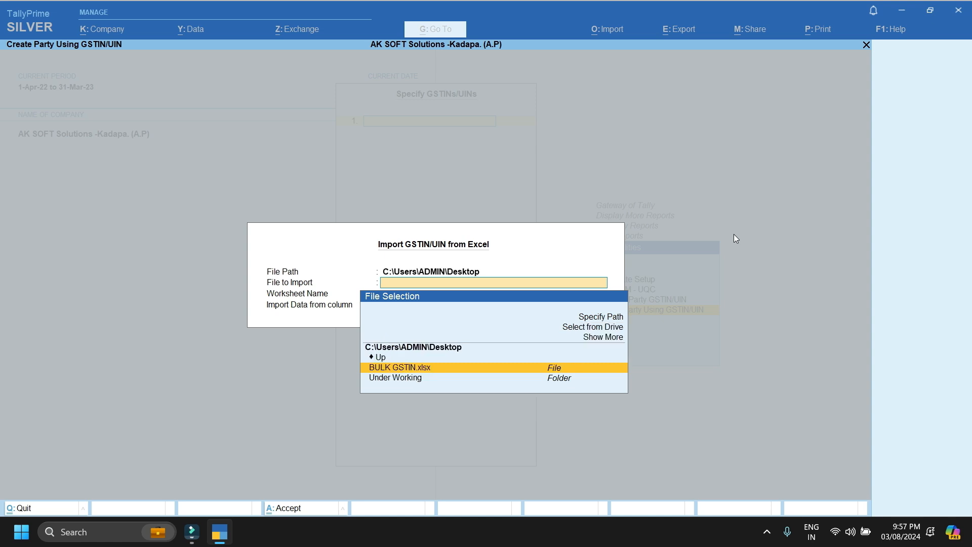
pyautogui.click(410, 366)
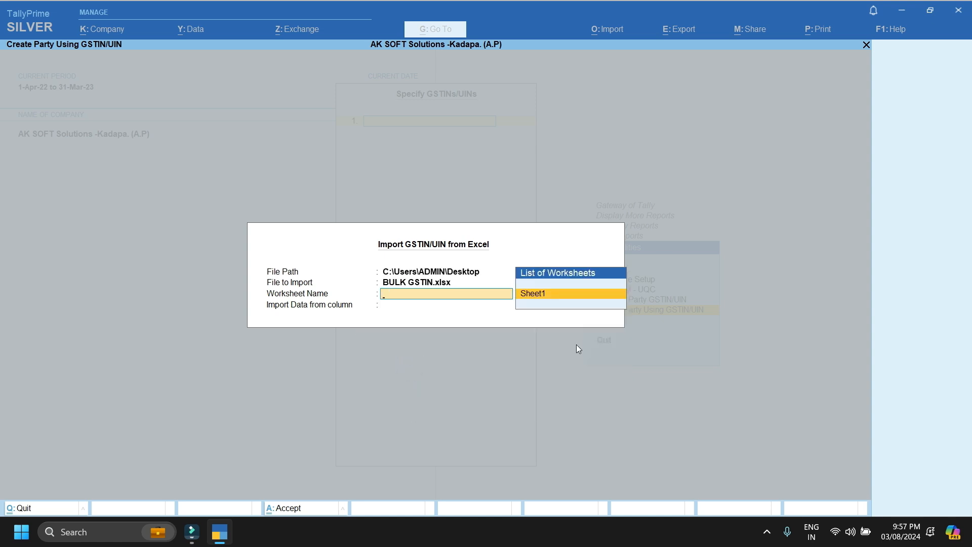
# Step: Select worksheet Sheet1 and column B as the data source, and accept the GSTIN import
pyautogui.press('Return')
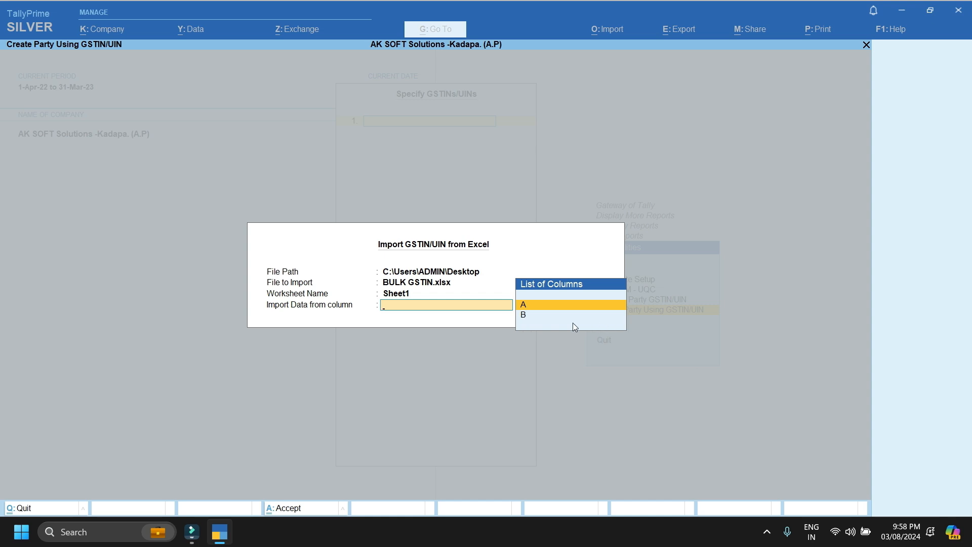
pyautogui.click(524, 315)
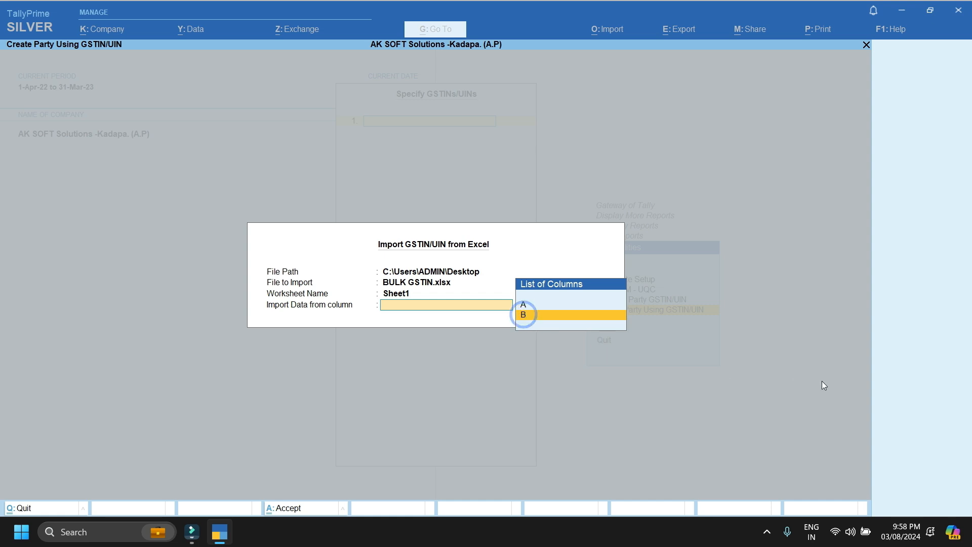
pyautogui.press('Return')
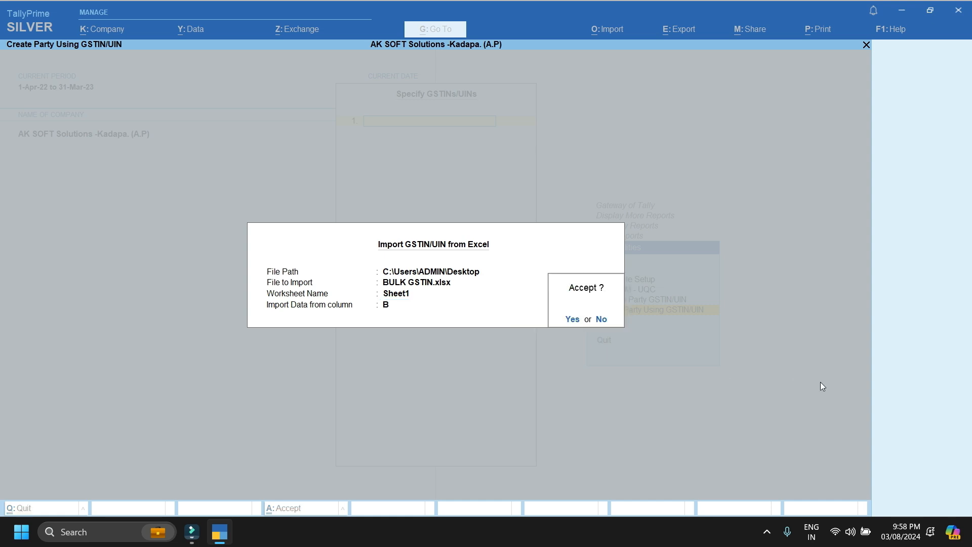
pyautogui.press('Return')
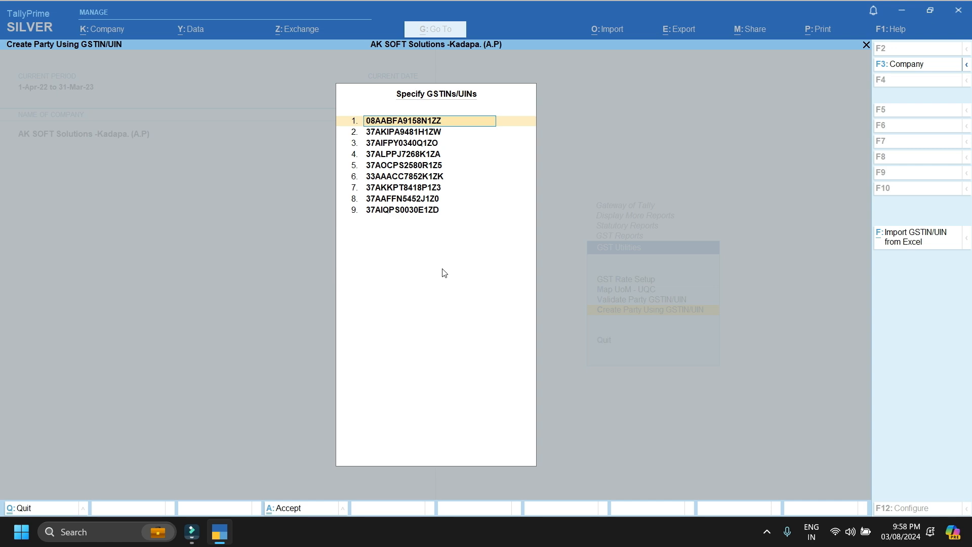
# Step: Go through the imported GSTINs/UINs and accept the whole list to fetch the party details
pyautogui.press('Return')
pyautogui.press('Return')
pyautogui.press('Return')
pyautogui.press('Return')
pyautogui.press('Return')
pyautogui.press('Return')
pyautogui.press('Return')
pyautogui.press('Return')
pyautogui.press('Return')
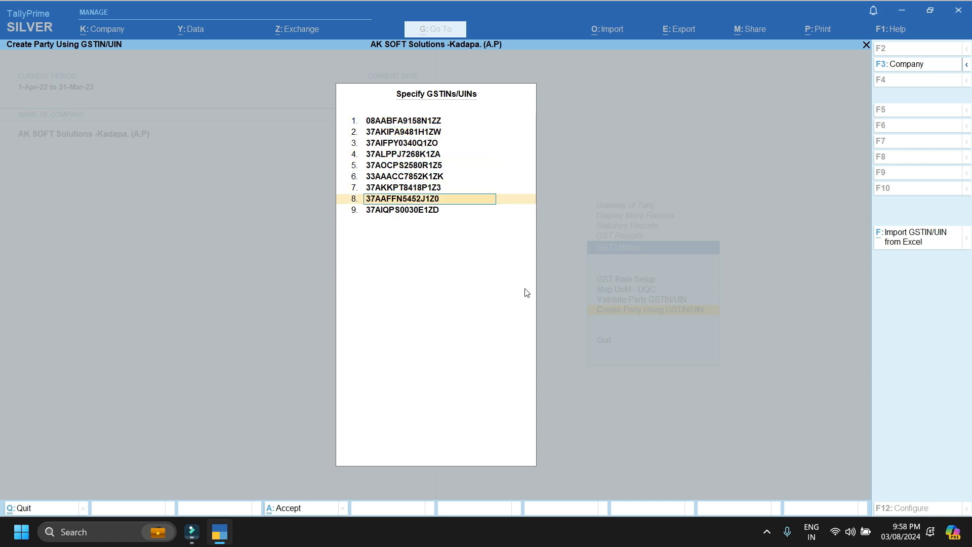
pyautogui.press('Return')
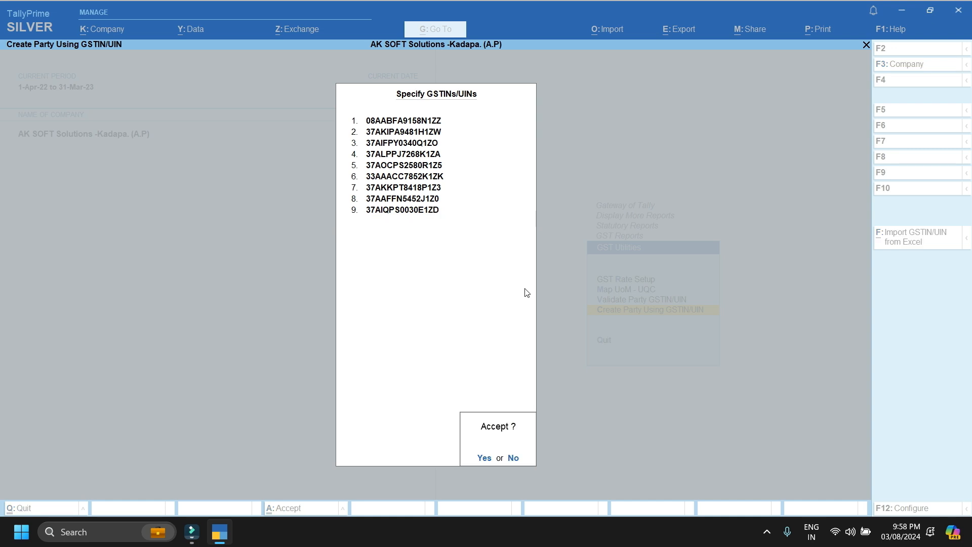
pyautogui.press('Return')
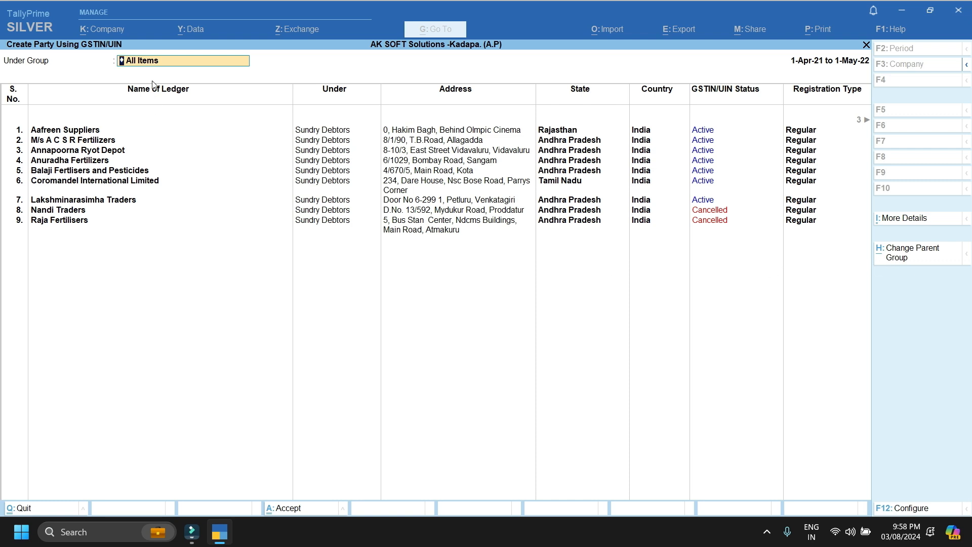
# Step: Set the group for the fetched party ledgers to Sundry Debtors
pyautogui.press('space')
pyautogui.press('BackSpace')
pyautogui.press('Return')
pyautogui.write('SUN')
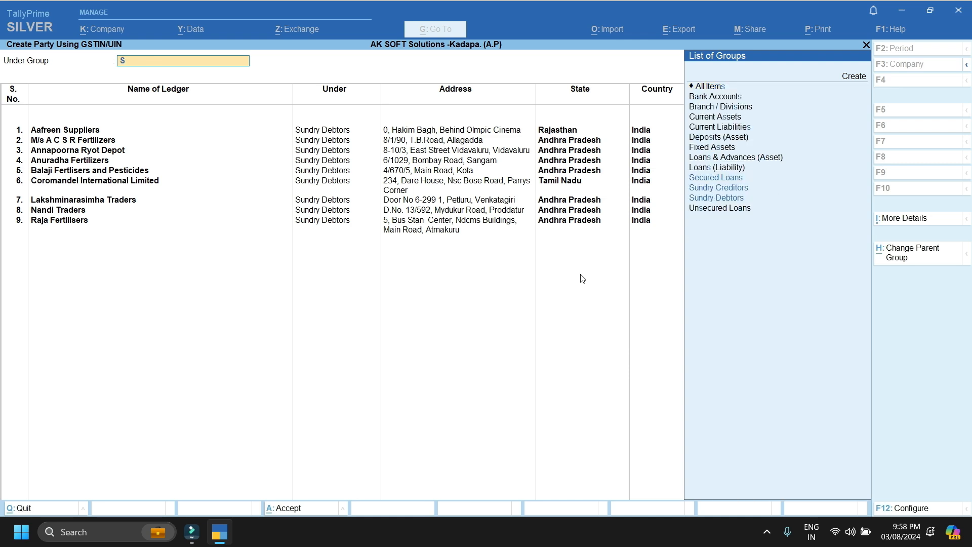
pyautogui.press('Down')
pyautogui.press('Return')
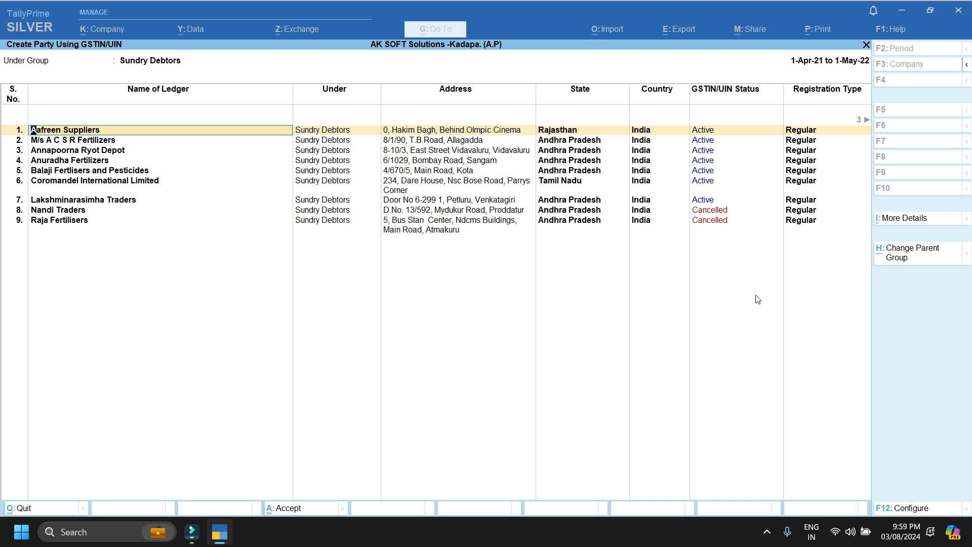
# Step: Quit the bulk party creation without accepting it and go back to Display More Reports
pyautogui.press('Escape')
pyautogui.press('Return')
pyautogui.press('Escape')
pyautogui.press('Escape')
pyautogui.press('Escape')
pyautogui.press('Escape')
pyautogui.press('Escape')
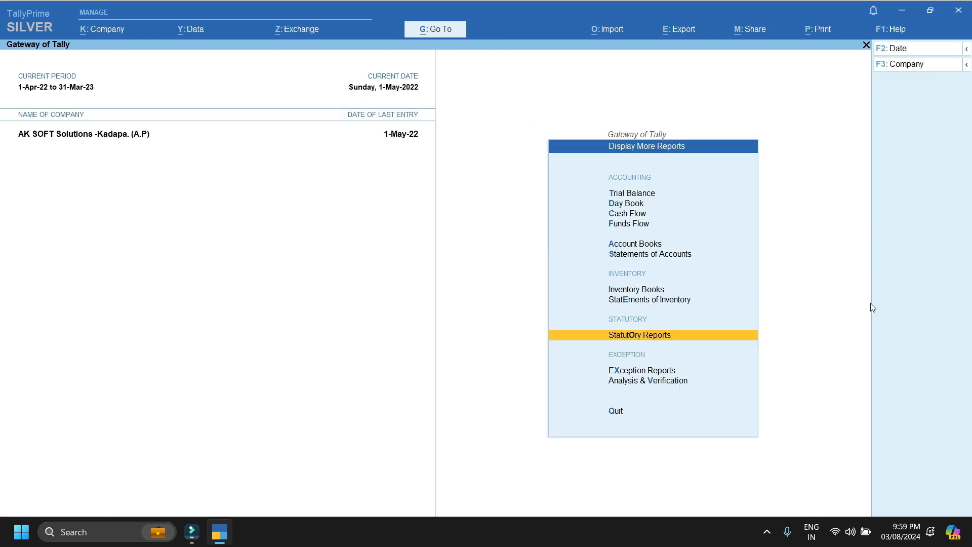